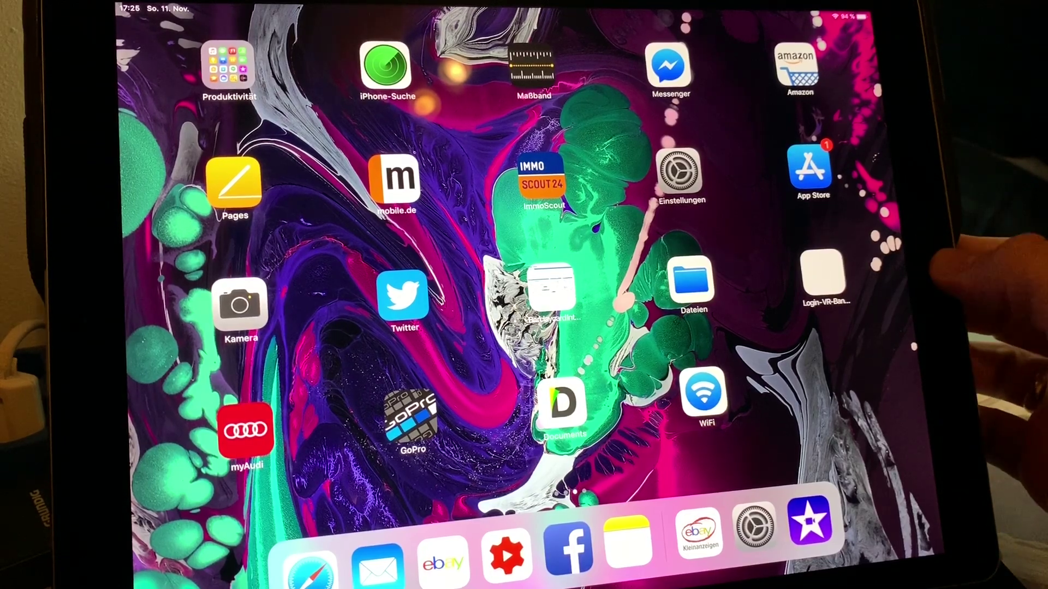
Bring Safari up full screen from the App Switcher, showing Pduesp's Social Blade statistics.
left_click_drag(524, 585, 523, 369)
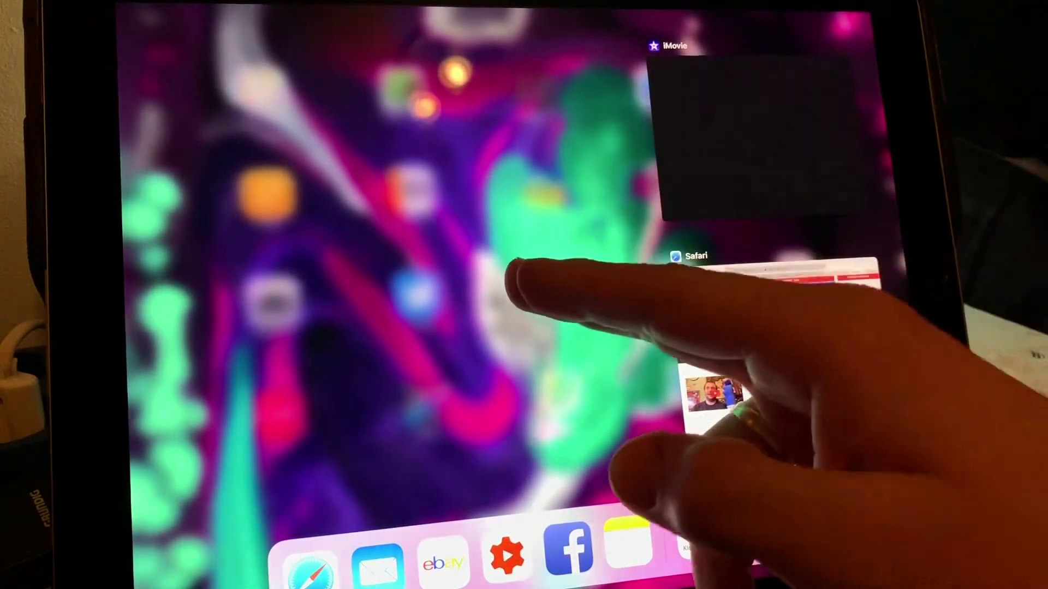
left_click(459, 287)
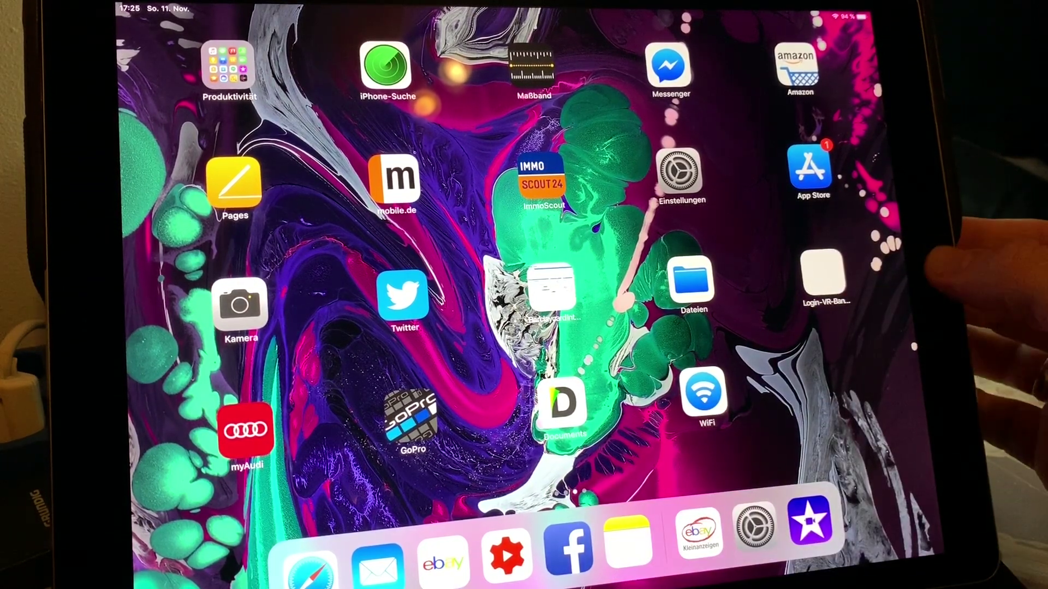
left_click_drag(524, 581, 523, 369)
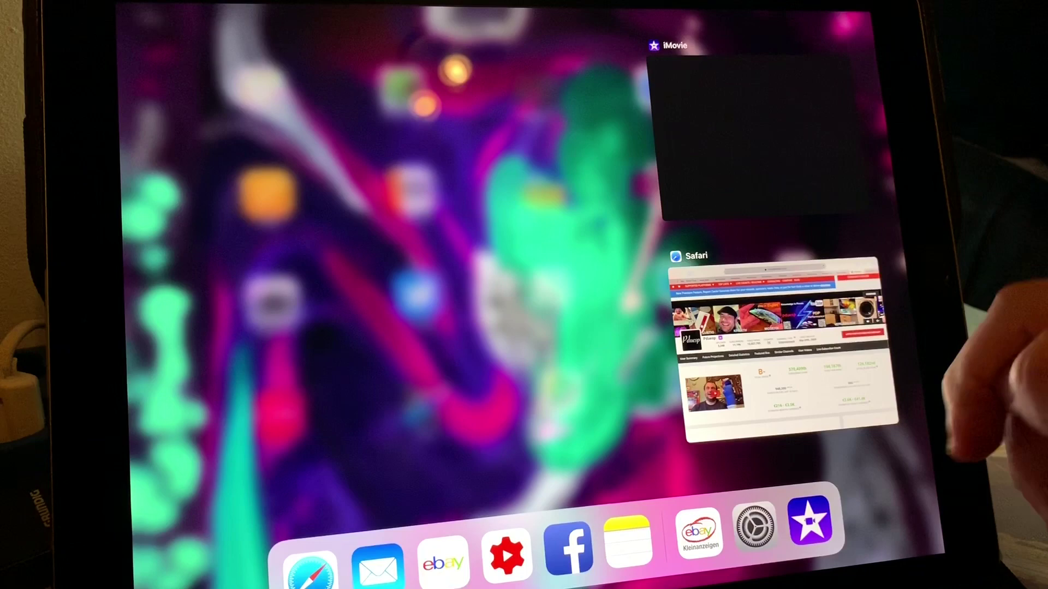
left_click(782, 352)
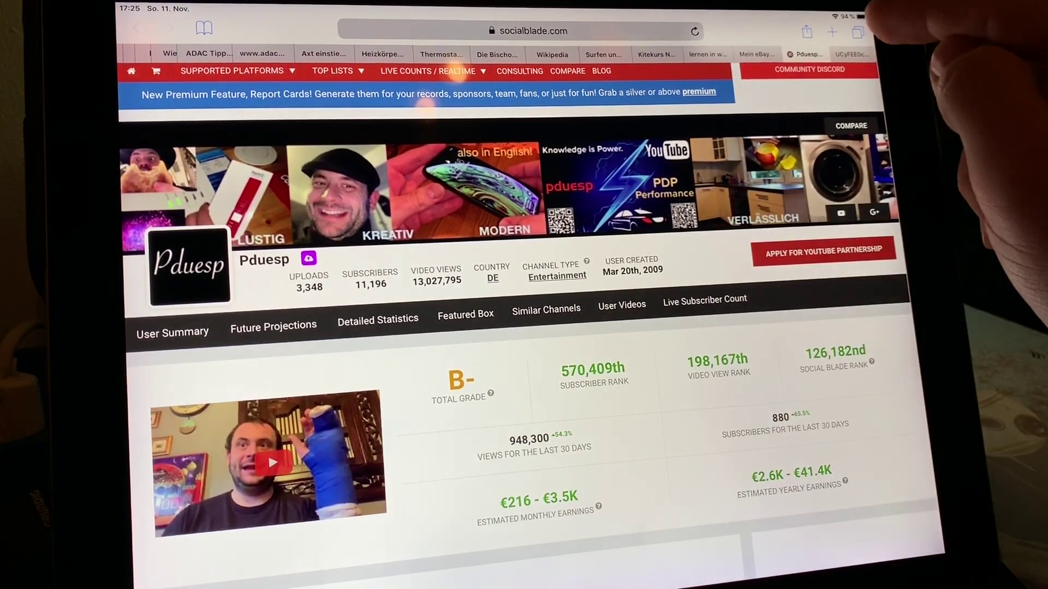
Switch to the PDP Performance tab and place it in Split View beside the Pduesp tab.
left_click(852, 54)
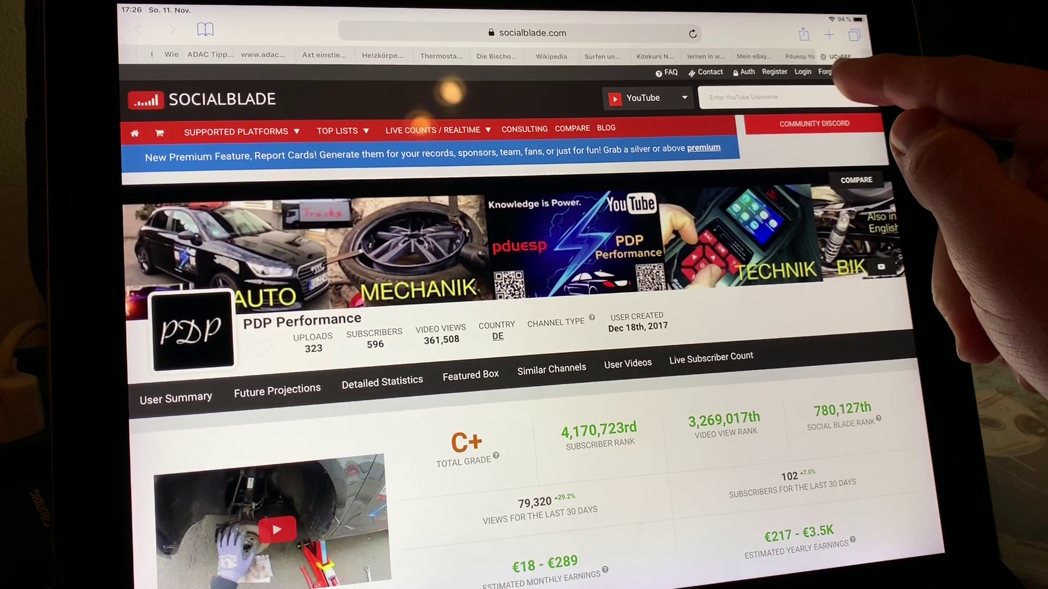
mouse_move(868, 82)
left_mouse_down()
mouse_move(836, 139)
mouse_move(901, 139)
left_mouse_up()
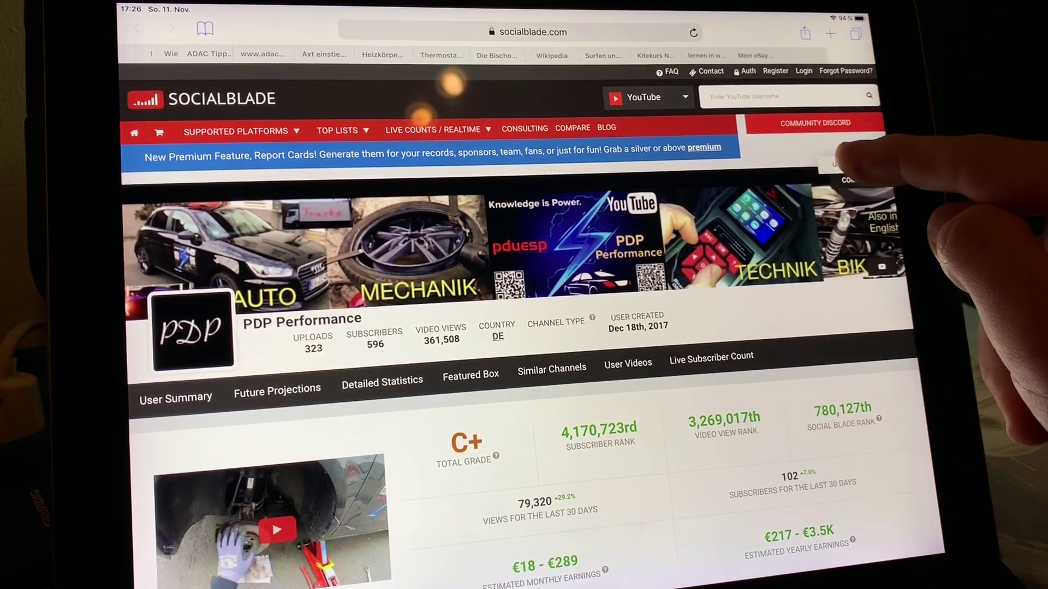
mouse_move(876, 164)
left_mouse_down()
mouse_move(835, 156)
mouse_move(860, 295)
left_mouse_up()
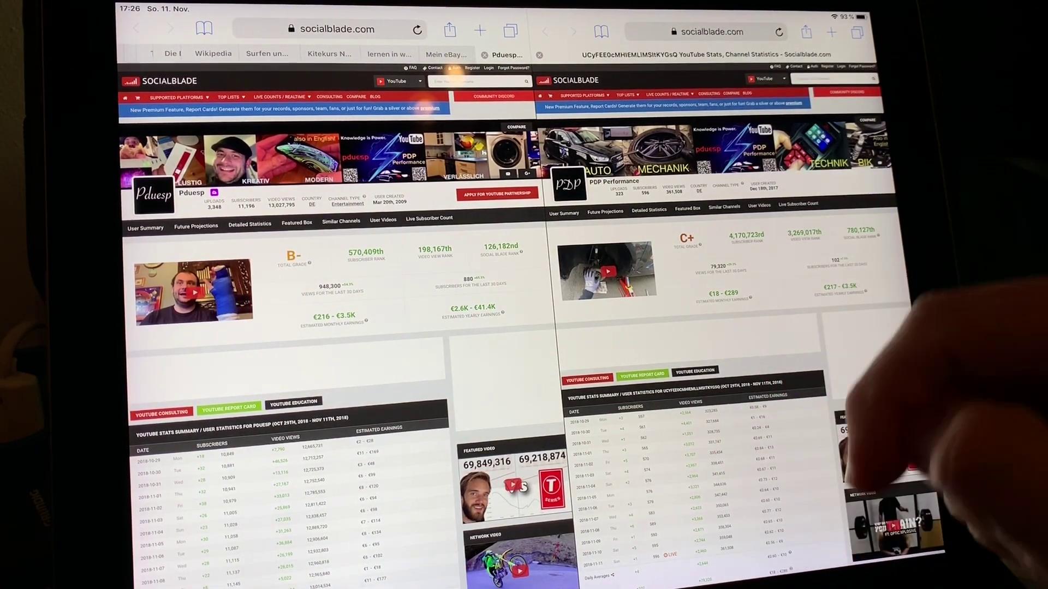
Reveal the Dock and float Notes in Slide Over on the right side of the split view.
left_click_drag(622, 585, 622, 541)
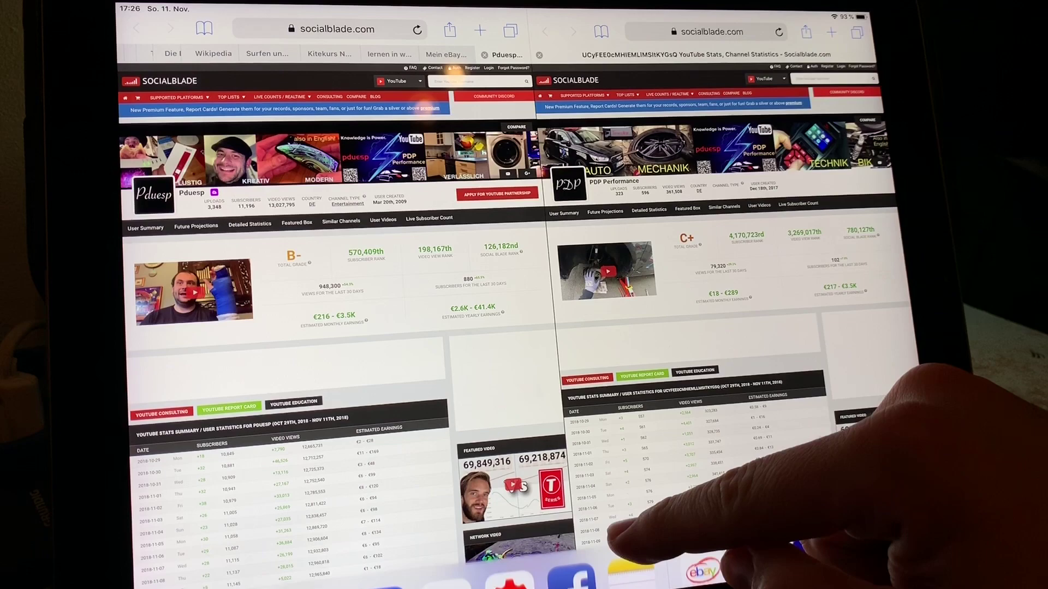
left_click(737, 491)
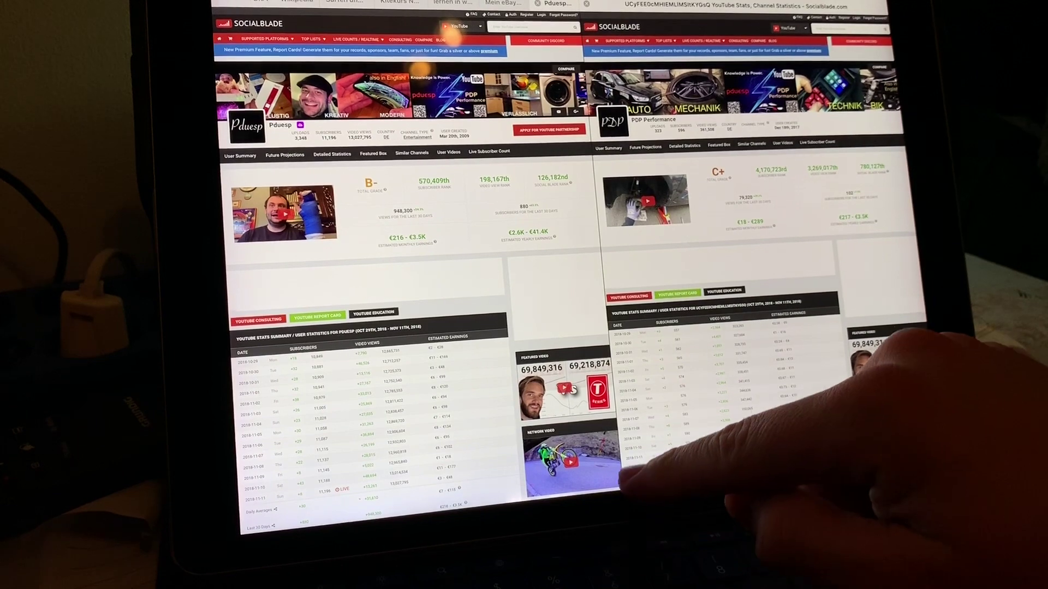
left_click_drag(655, 532, 655, 459)
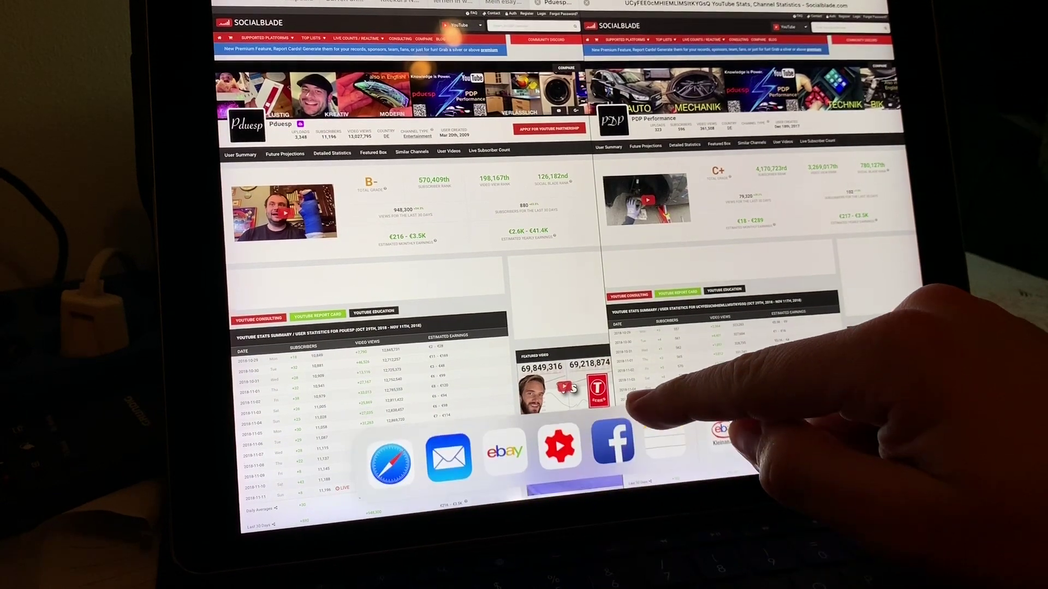
left_click(647, 491)
left_click_drag(654, 524, 655, 459)
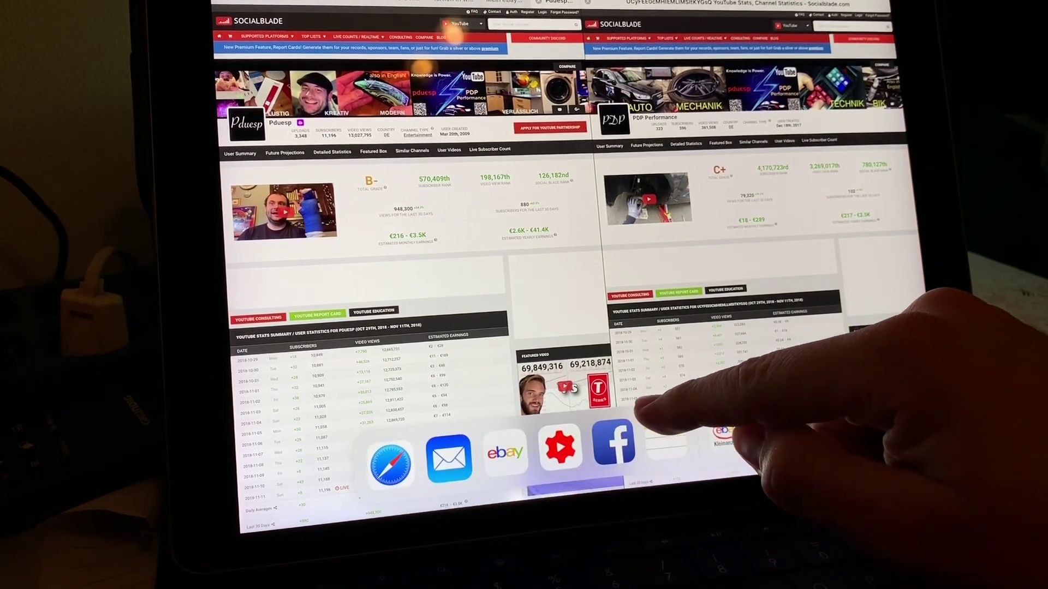
left_click_drag(737, 524, 736, 459)
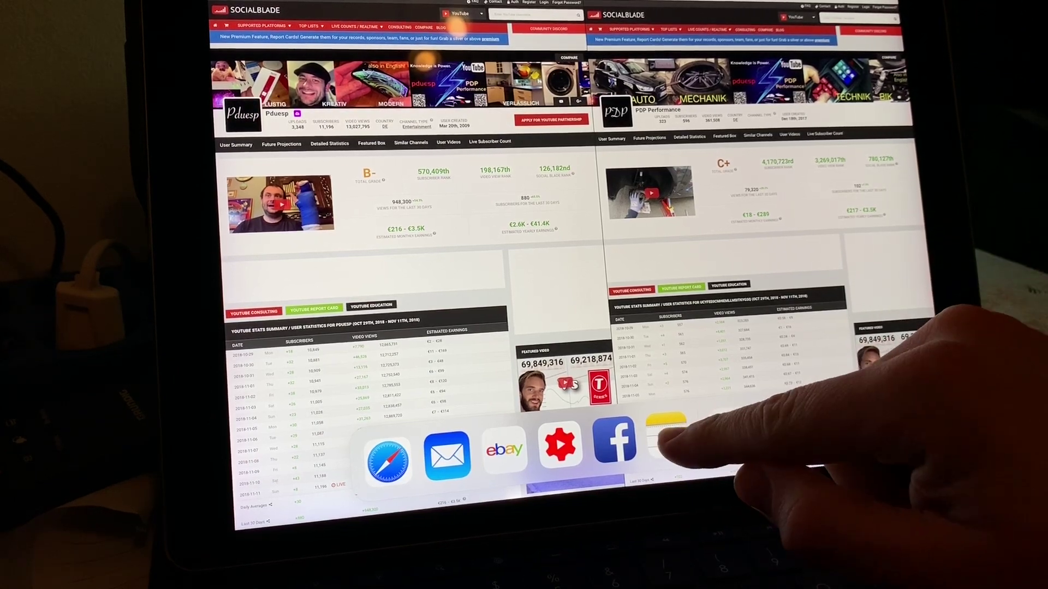
mouse_move(667, 442)
left_mouse_down()
mouse_move(852, 159)
mouse_move(835, 197)
left_mouse_up()
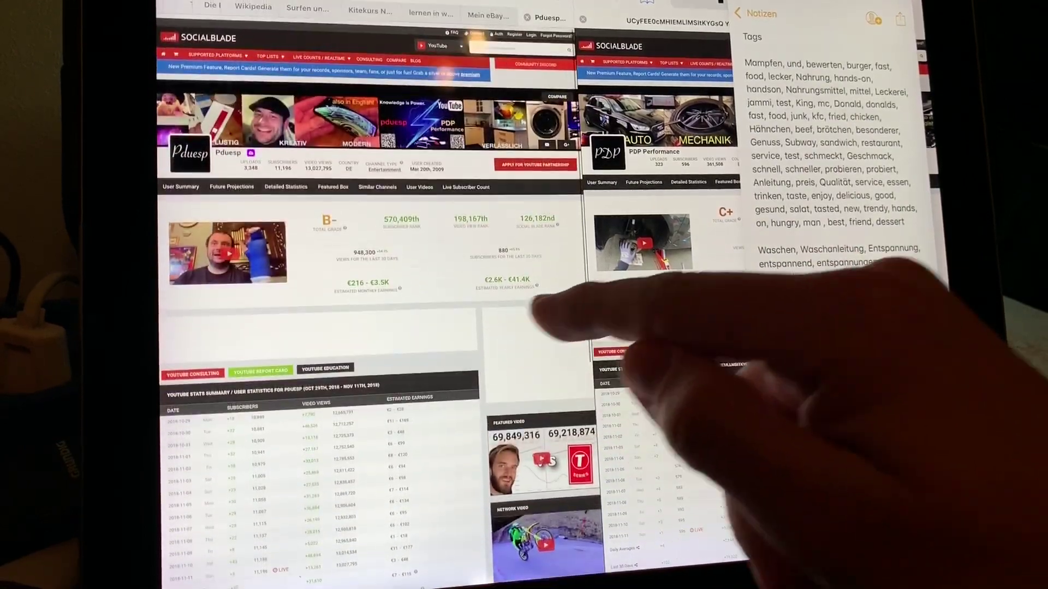
scroll(655, 369, "down", 3)
scroll(712, 328, "down", 2)
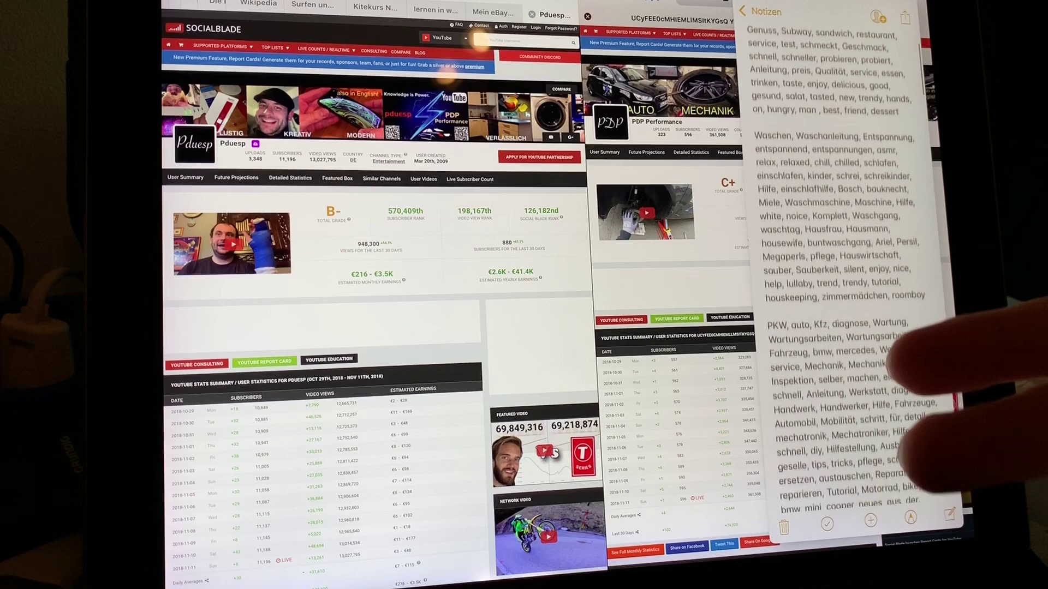
scroll(852, 328, "down", 1)
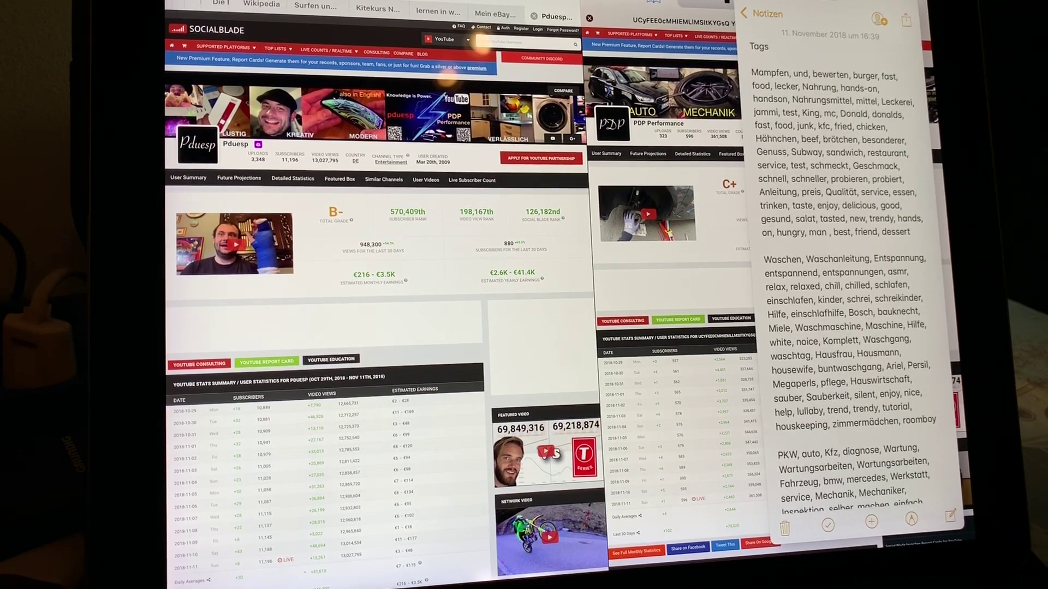
Raise the Dock over the Safari split view while the tags note stays floating.
mouse_move(819, 585)
left_mouse_down()
mouse_move(819, 524)
mouse_move(655, 303)
mouse_move(756, 458)
mouse_move(843, 511)
left_mouse_up()
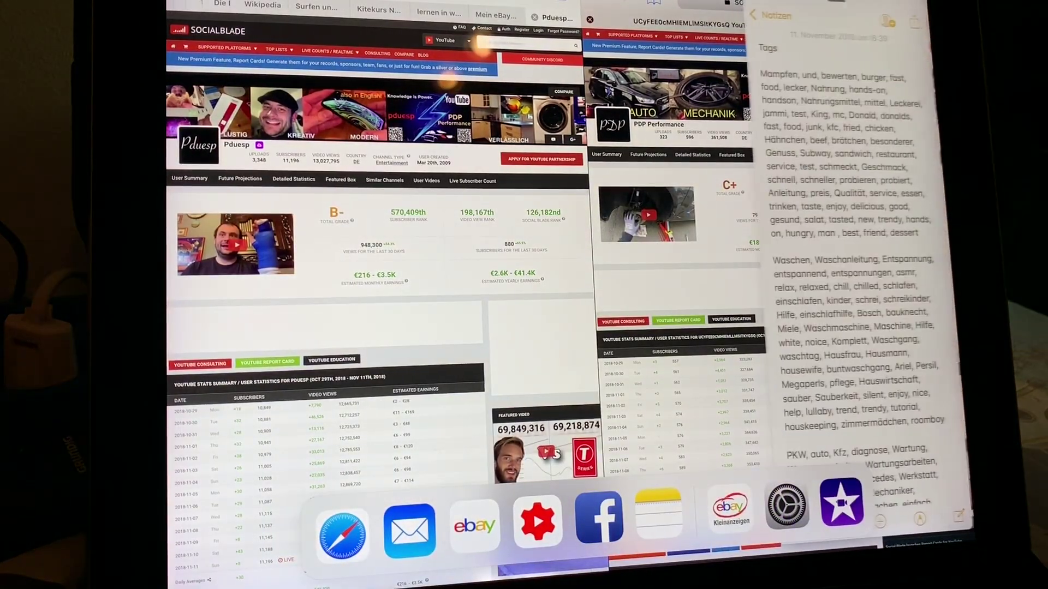
Float Notes from the Dock over the split view and move the panel toward the left.
mouse_move(785, 507)
left_mouse_down()
mouse_move(745, 414)
mouse_move(786, 512)
left_mouse_up()
left_click_drag(1040, 328, 900, 327)
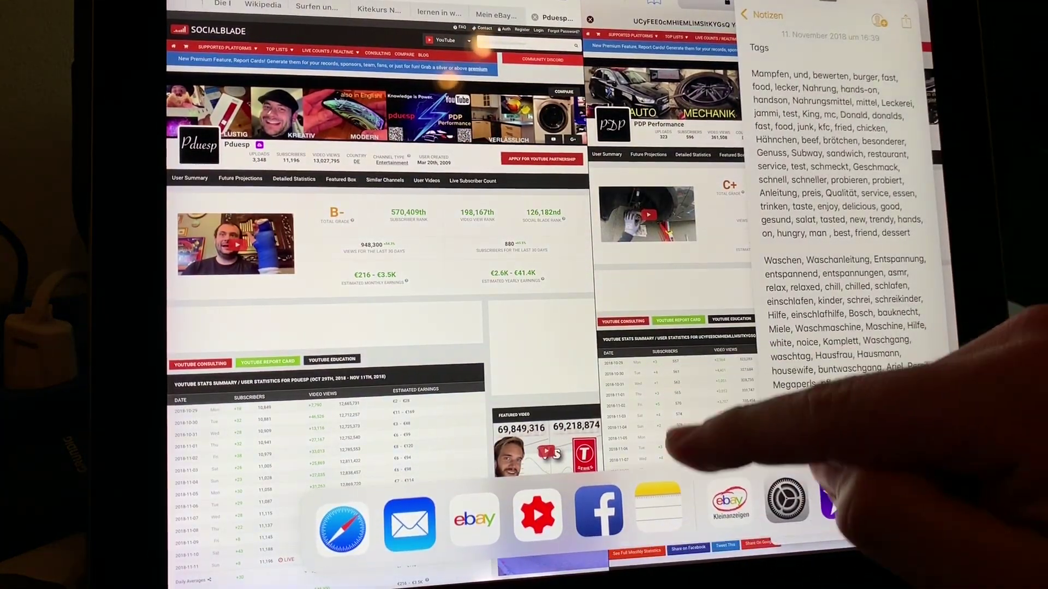
mouse_move(658, 508)
left_mouse_down()
mouse_move(589, 327)
mouse_move(622, 384)
left_mouse_up()
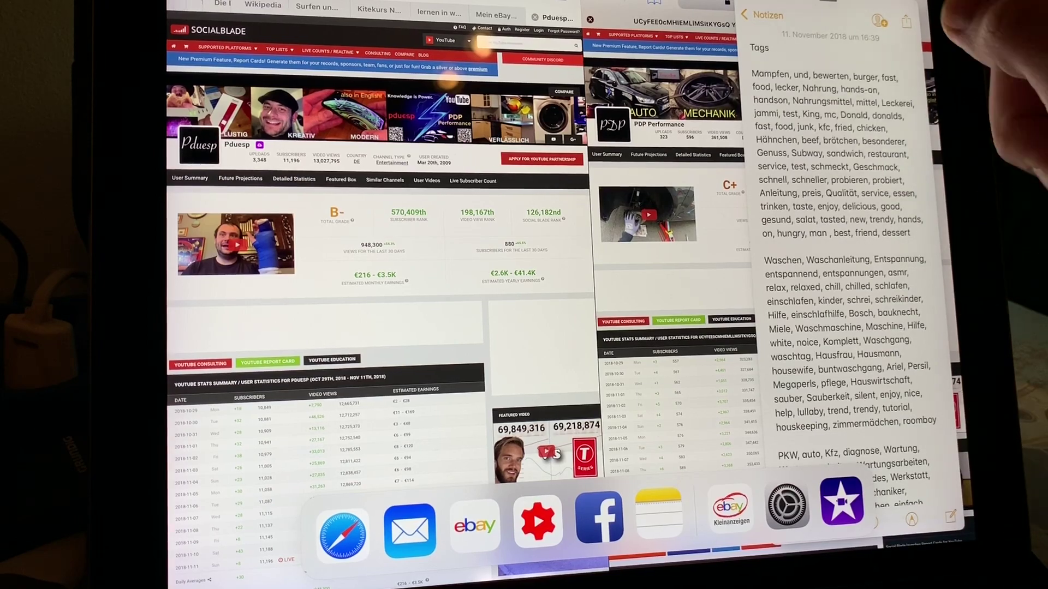
left_click_drag(835, 16, 295, 17)
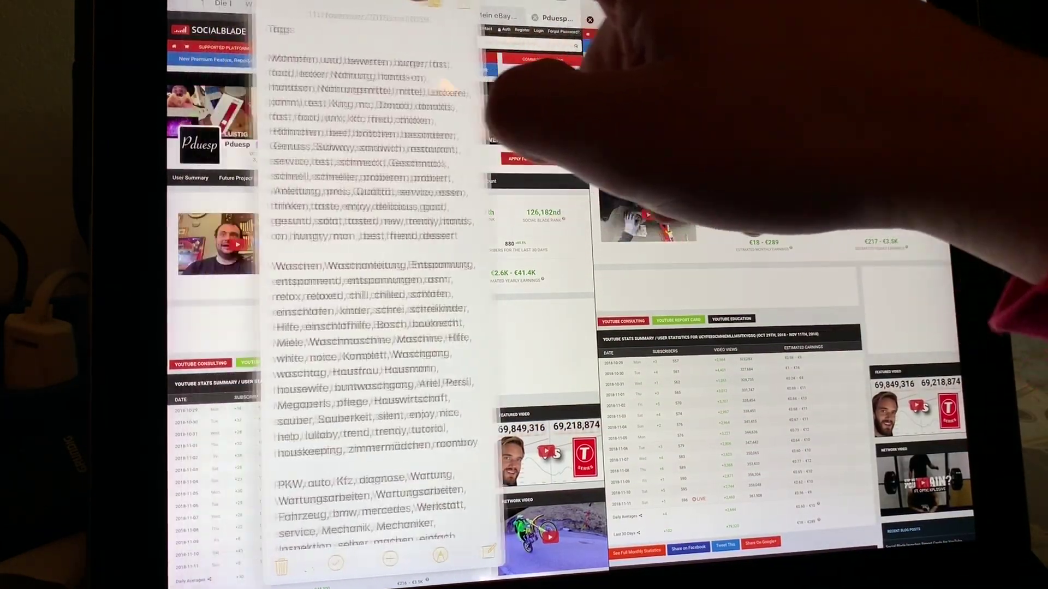
Hide and re-show the Notes Slide Over panel, tap into the tags note, then hide it.
left_click_drag(295, 17, 1043, 17)
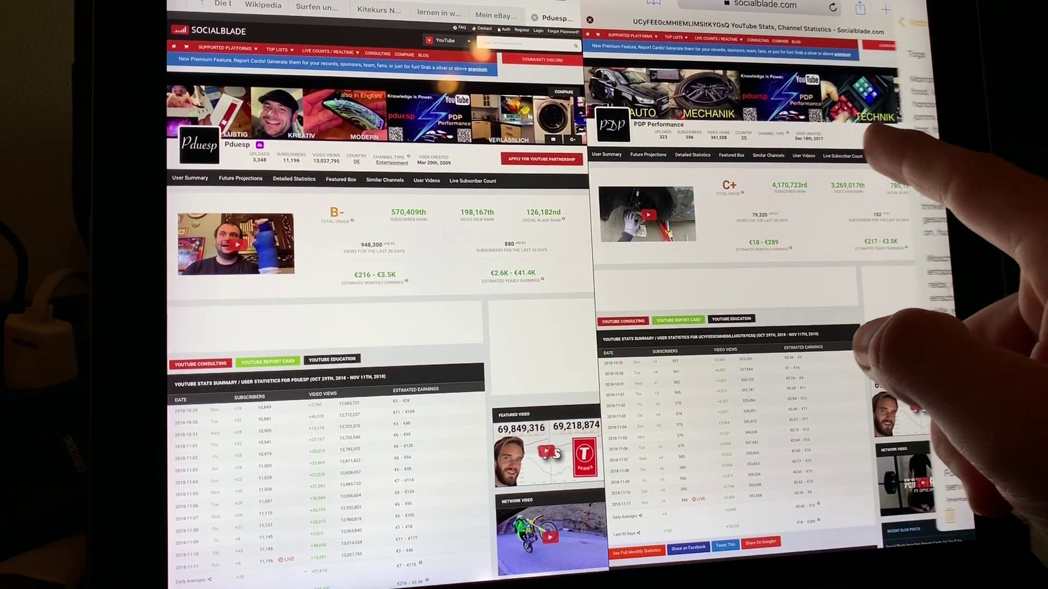
left_click_drag(1044, 246, 819, 246)
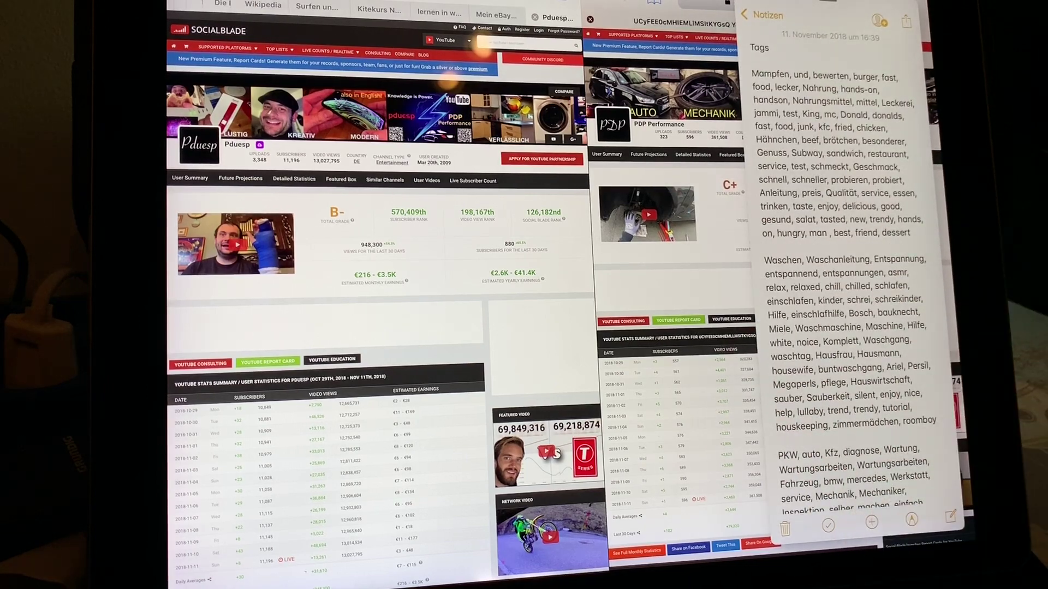
left_click_drag(819, 17, 1044, 16)
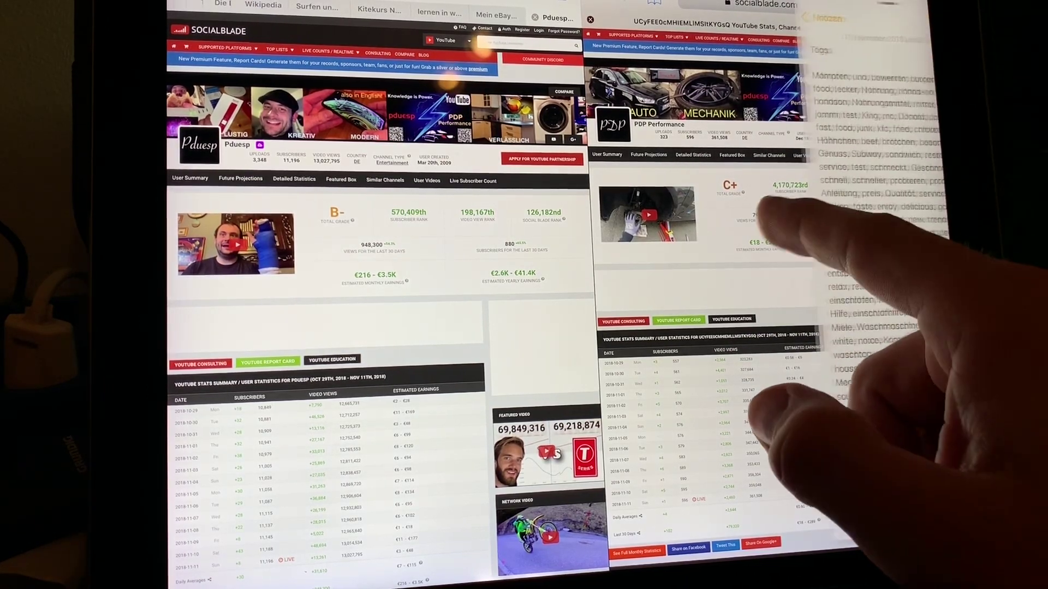
left_click_drag(1044, 246, 819, 246)
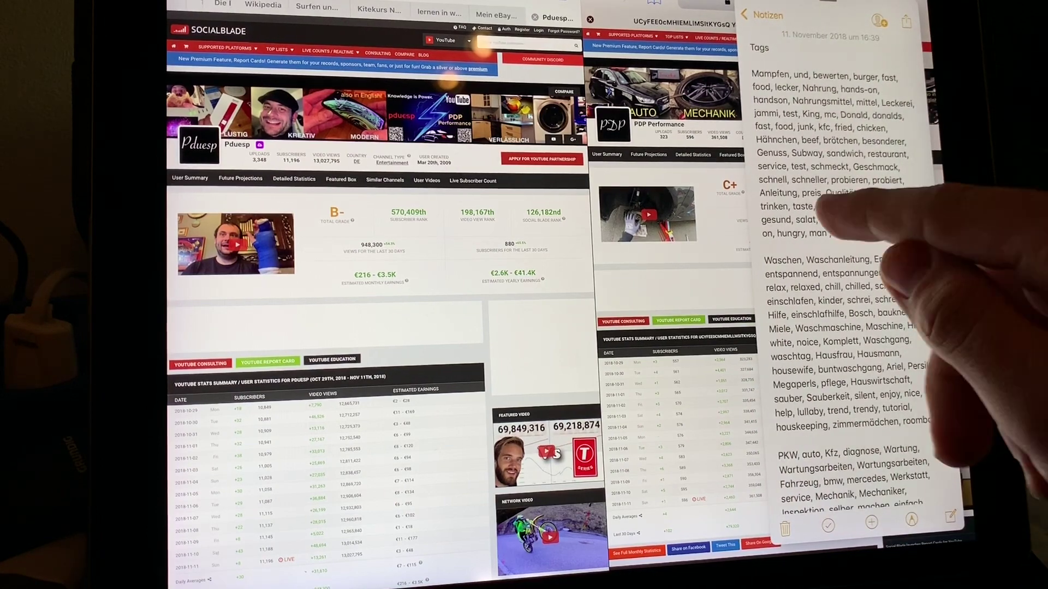
left_click(865, 221)
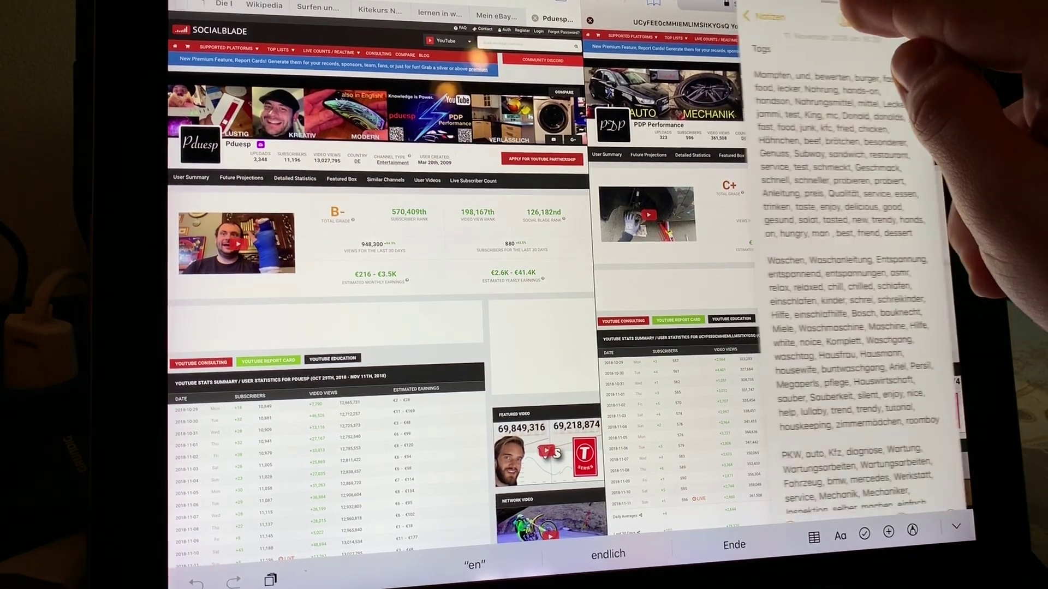
left_click_drag(901, 74, 1040, 75)
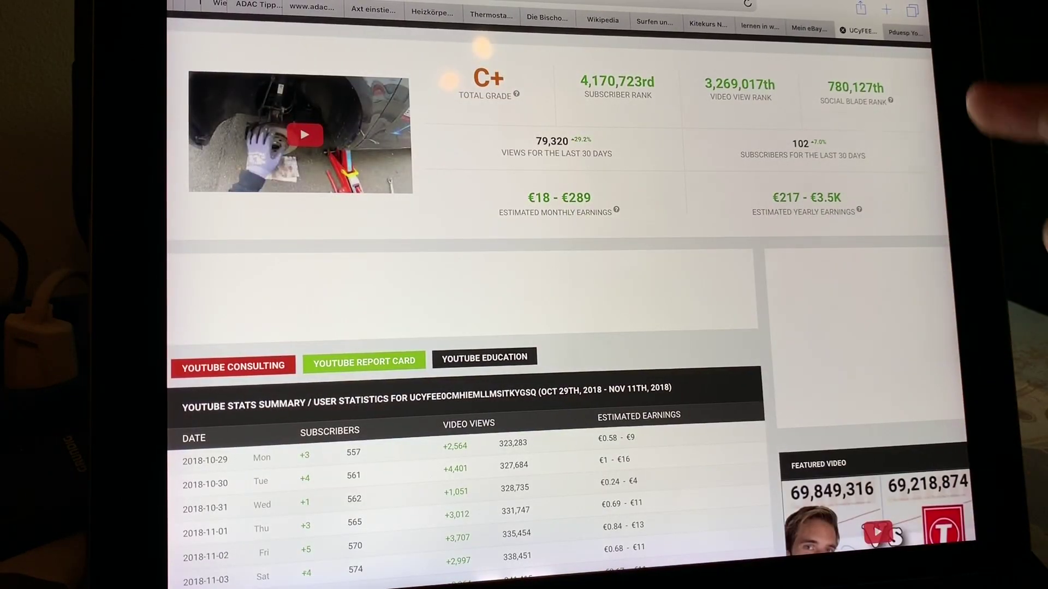
scroll(557, 295, "up", 10)
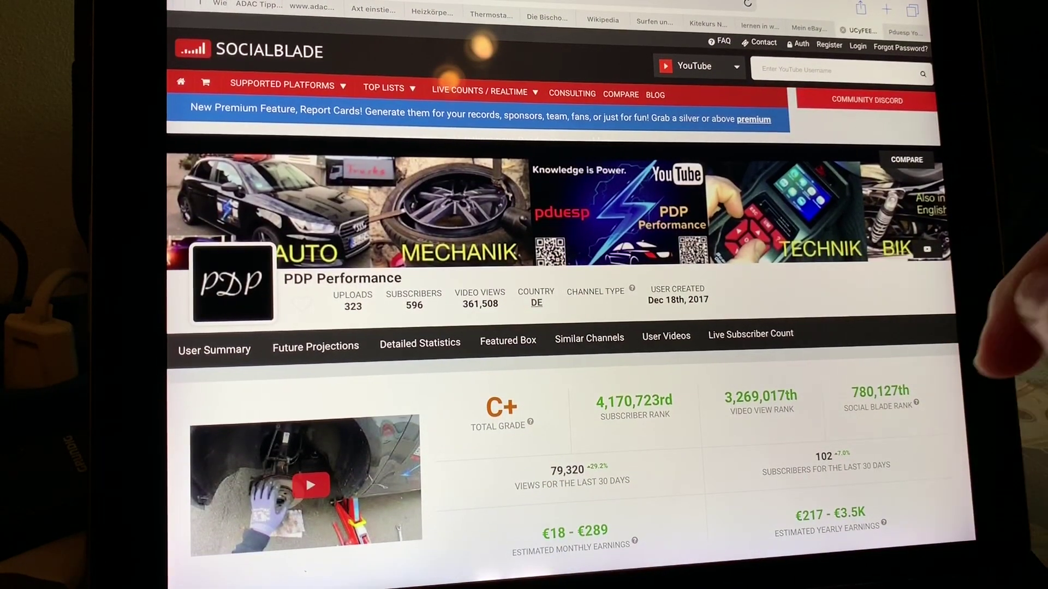
Switch to the Pduesp tab, slide Notes in and back out, and raise the Dock.
left_click(904, 33)
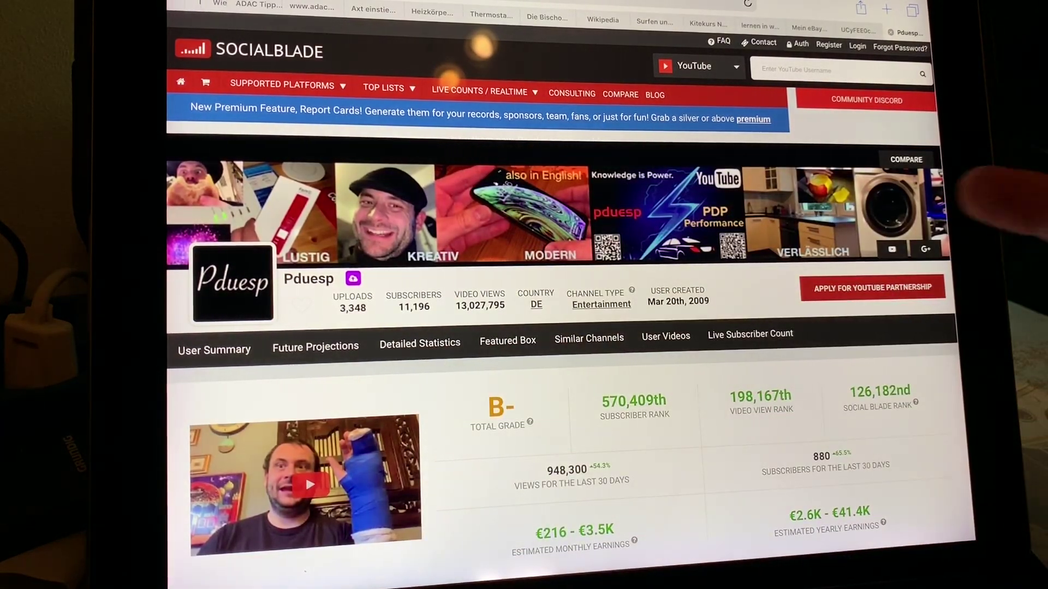
mouse_move(1040, 246)
left_mouse_down()
mouse_move(859, 245)
mouse_move(1039, 246)
left_mouse_up()
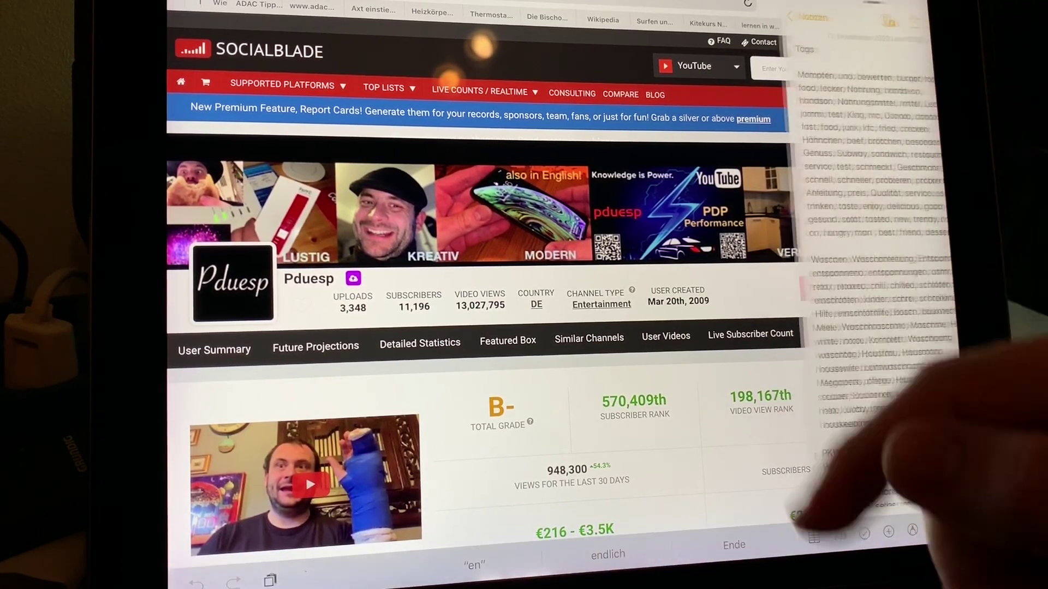
left_click_drag(1040, 246, 860, 245)
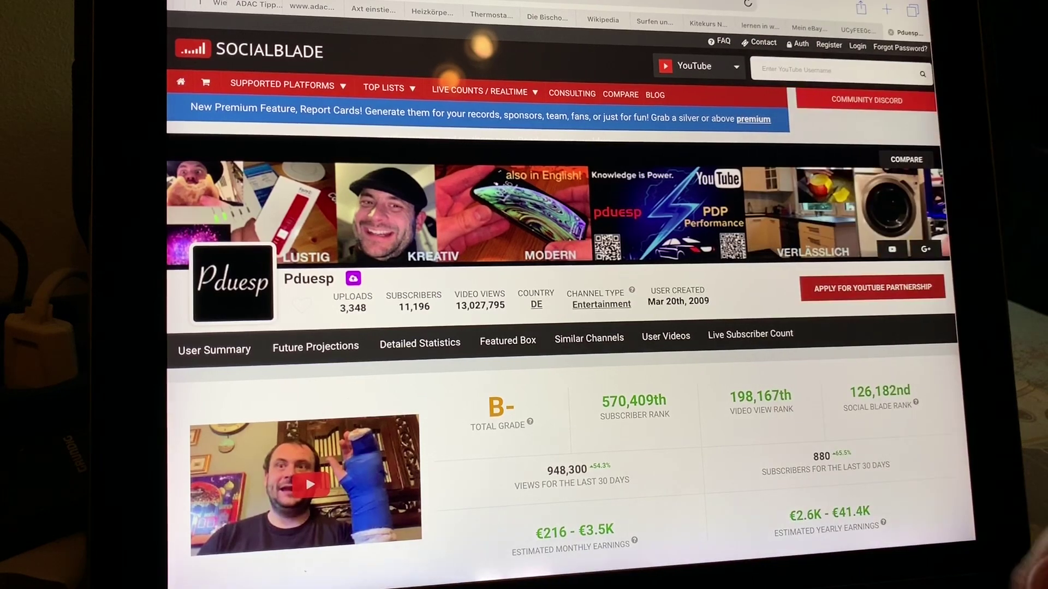
left_click_drag(655, 573, 654, 508)
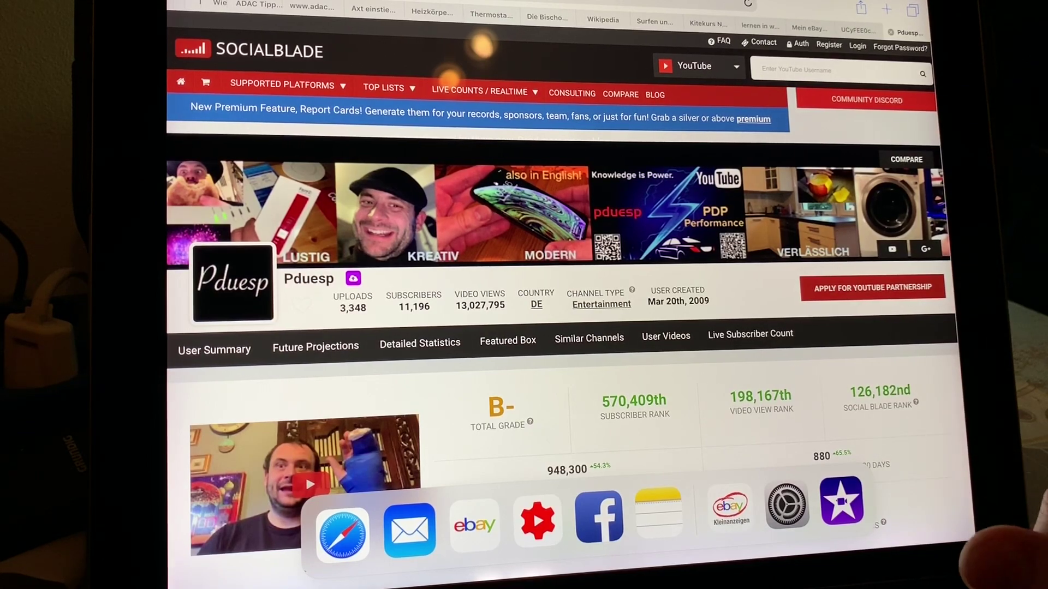
Return to the Home Screen and flip to the page with Kalender, Fotos and PayPal.
left_click_drag(655, 573, 655, 286)
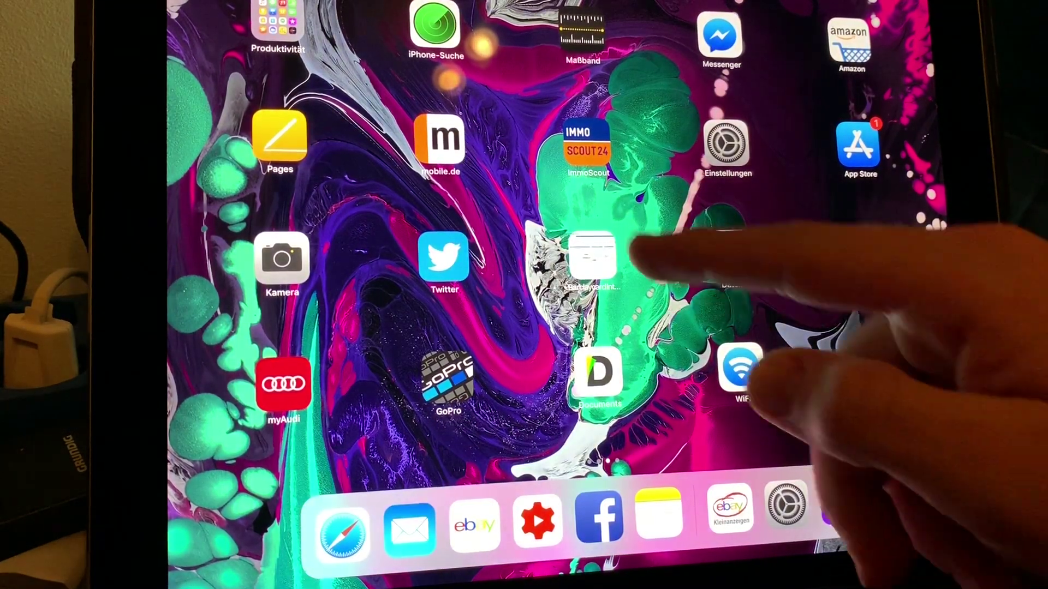
left_click_drag(819, 246, 410, 246)
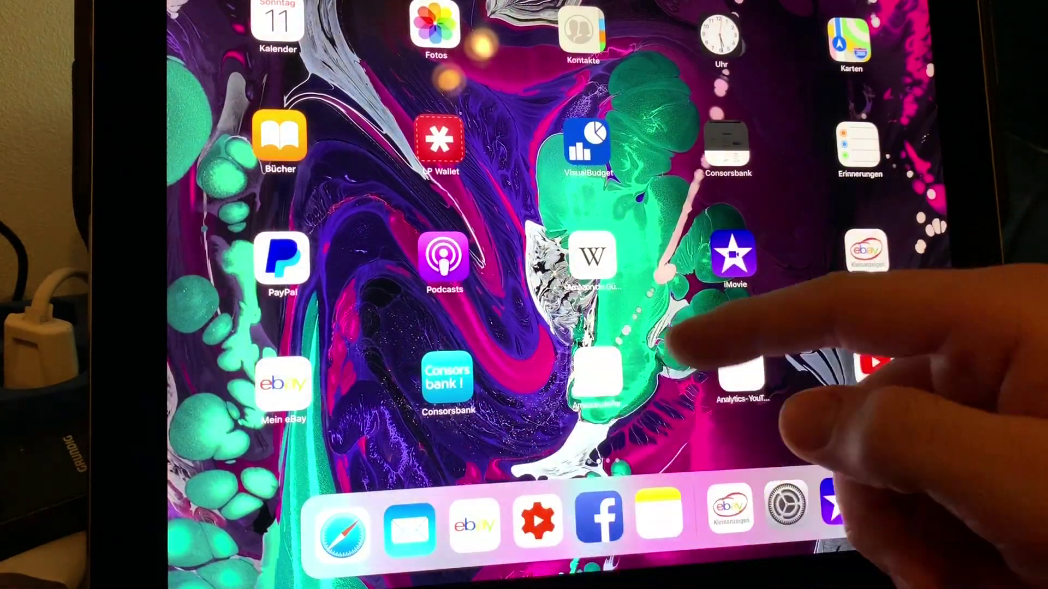